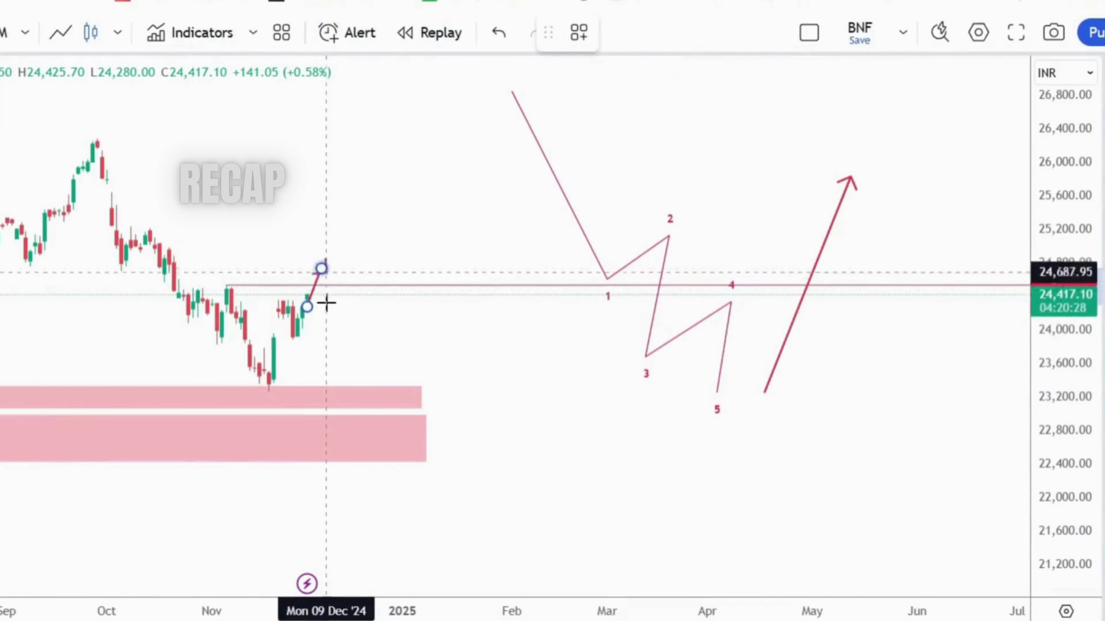
Finish the zigzag projection and draw a second path ending in an upward arrow
click(336, 332)
double_click(412, 171)
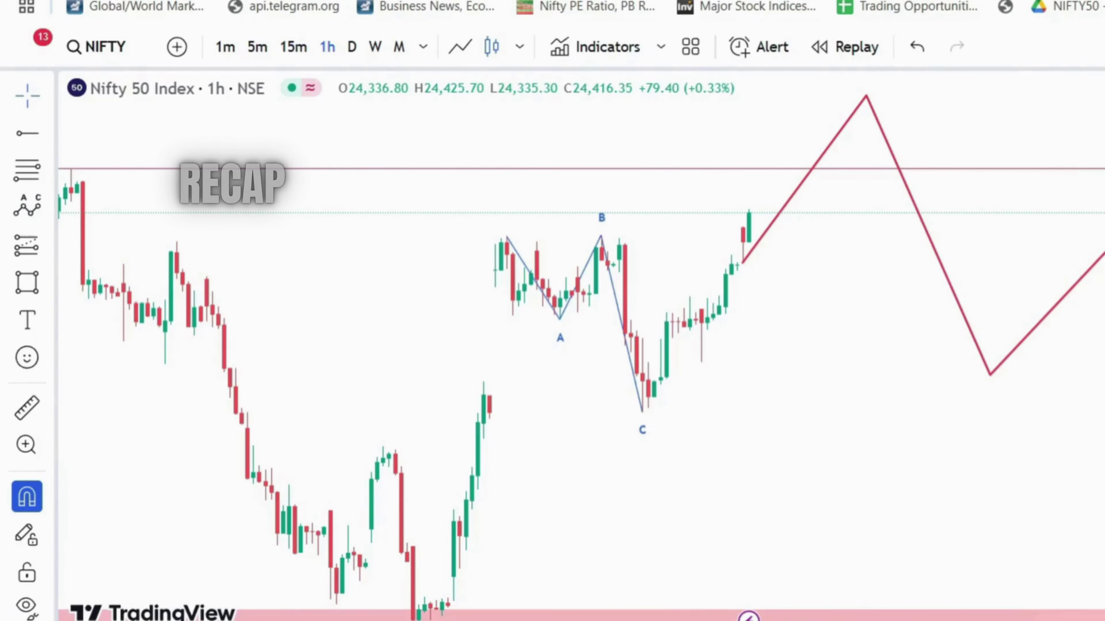
click(760, 201)
click(789, 274)
double_click(947, 98)
key(Escape)
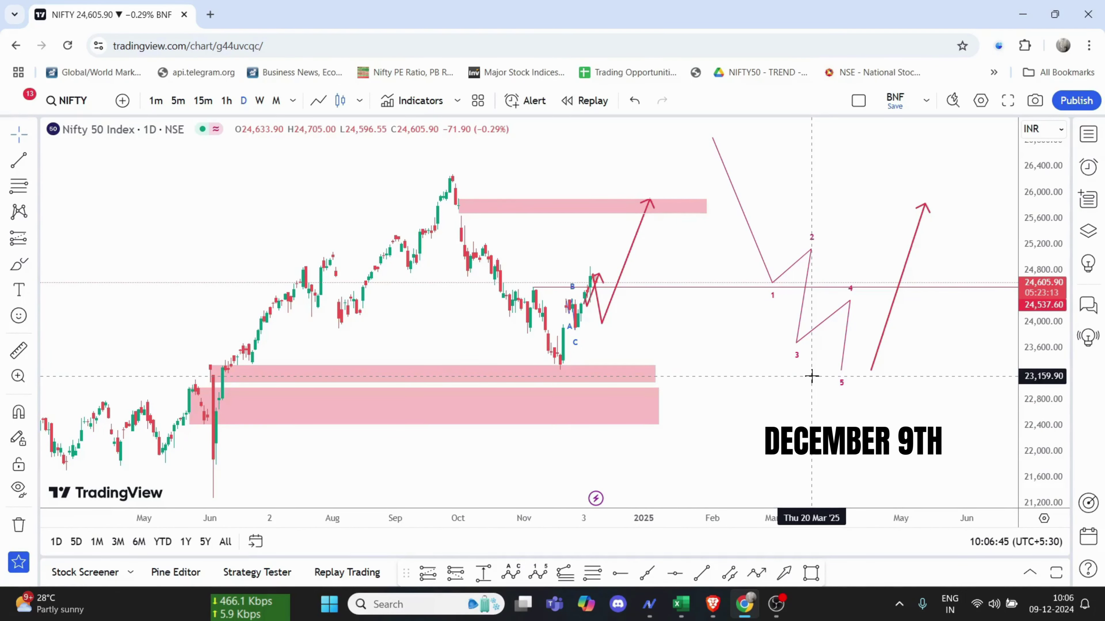
Zoom out the chart and switch to the weekly timeframe
scroll(639, 387, down, 5)
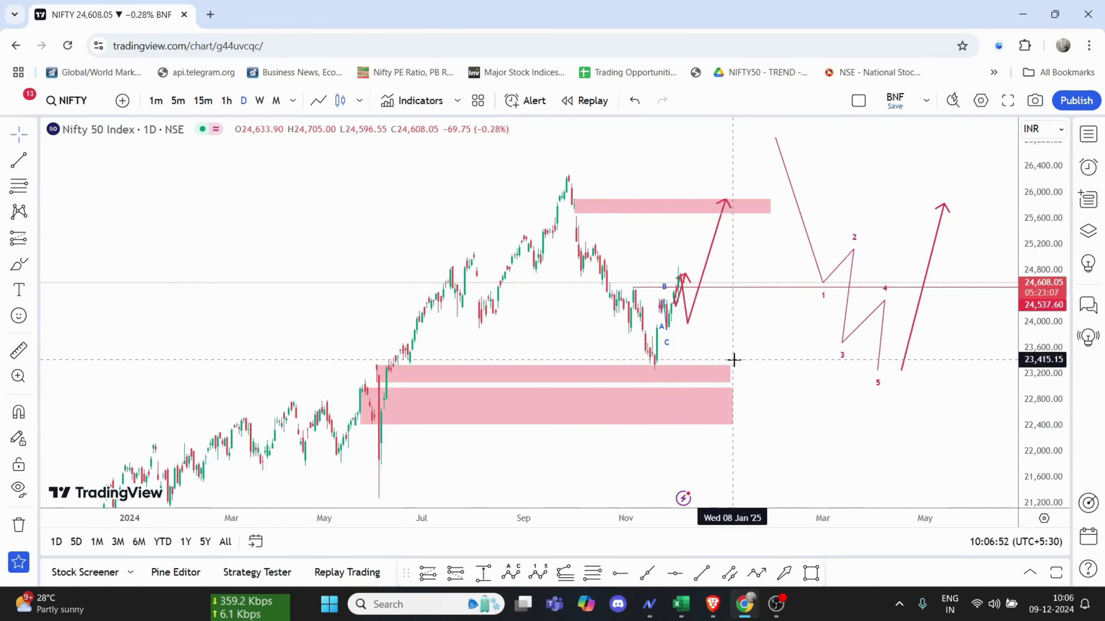
scroll(734, 359, down, 3)
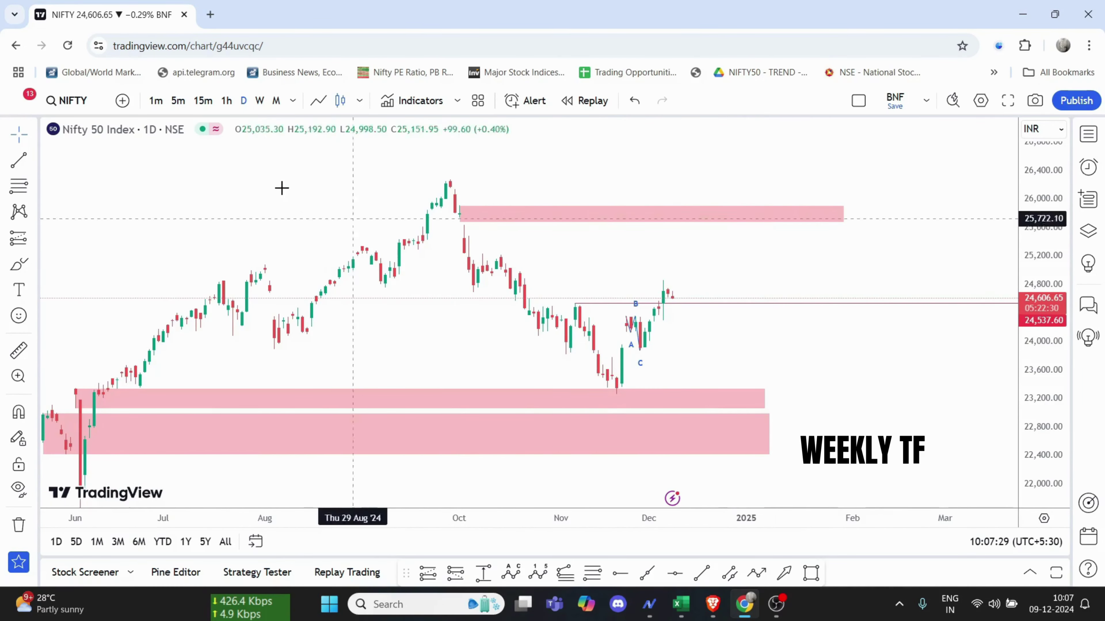
click(260, 100)
Pan the weekly chart to recent candles, then return to the 1D interval
drag(661, 335, 837, 325)
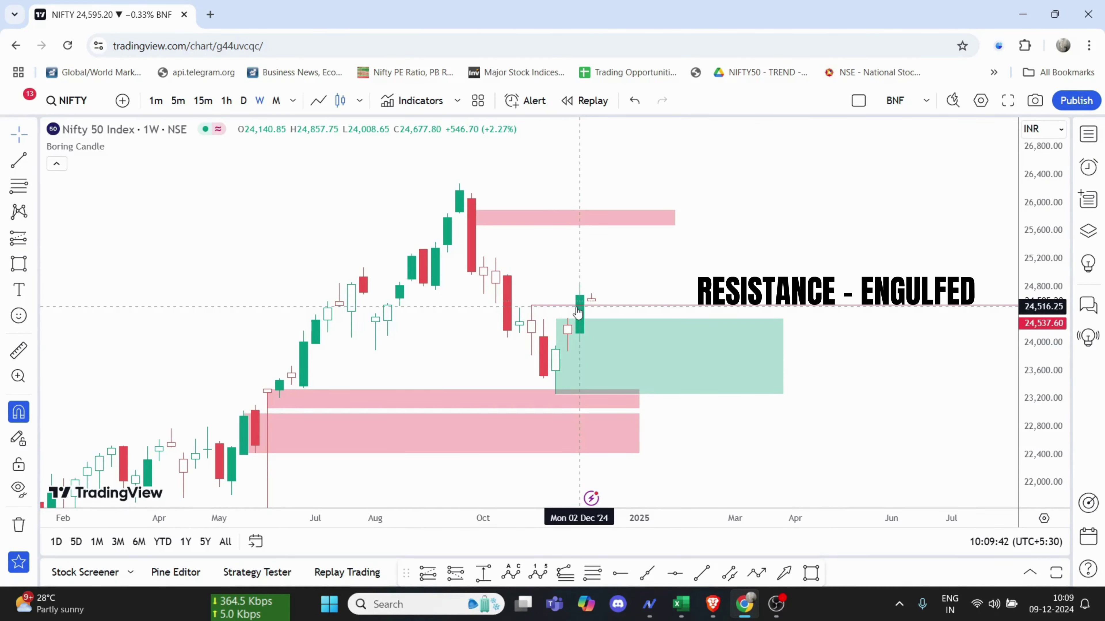
key(1)
key(d)
key(Return)
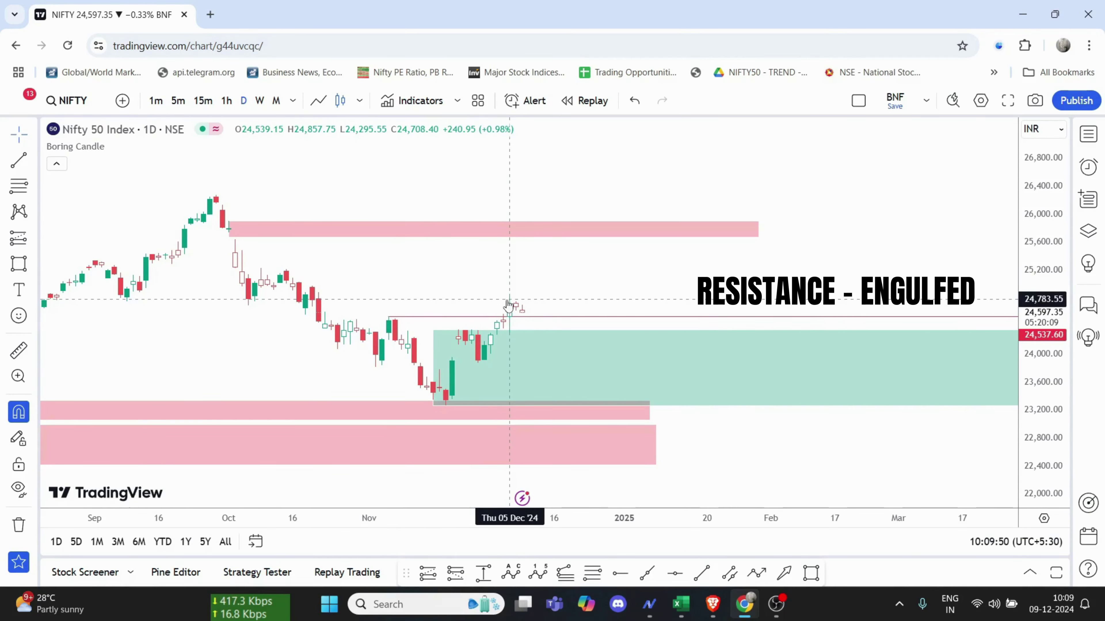
On the 1h chart, mark the recent swing with A, B and C points
click(227, 100)
drag(636, 272, 421, 278)
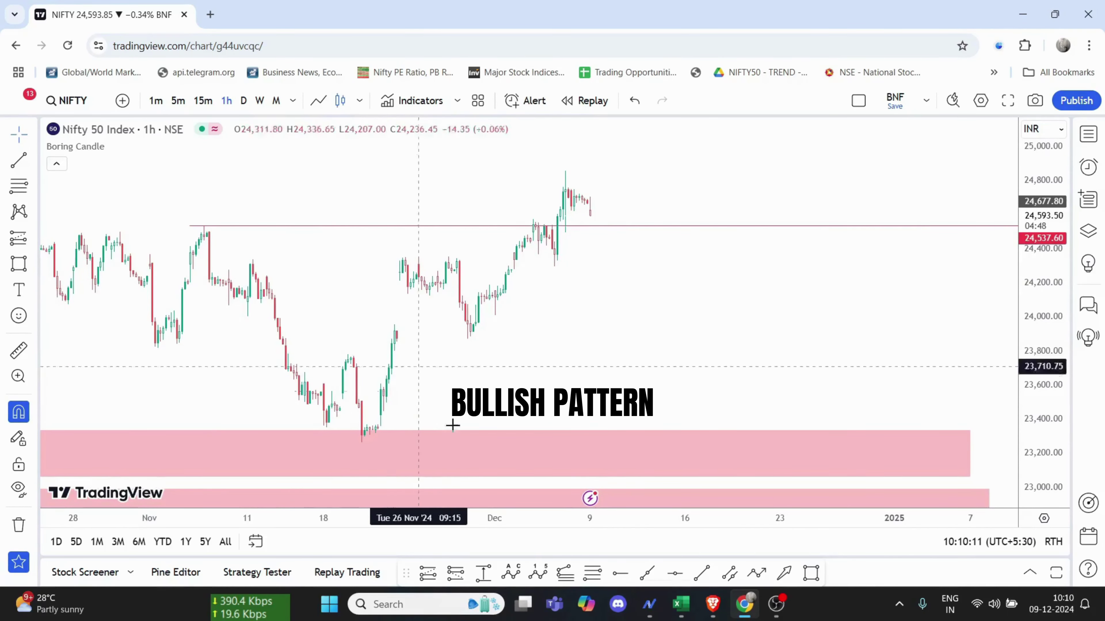
click(405, 257)
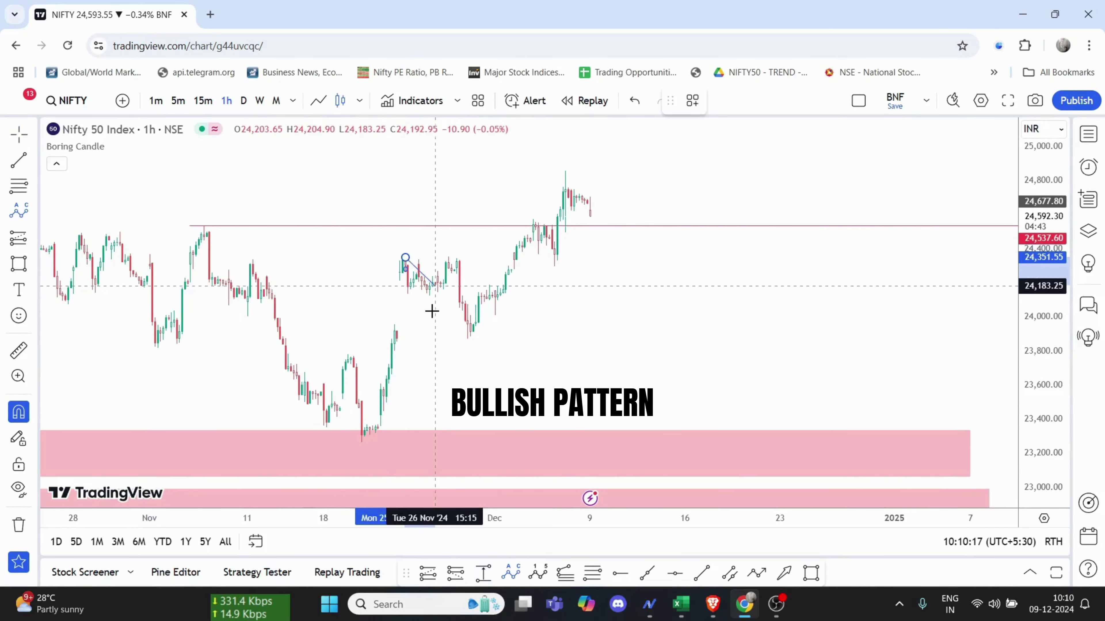
click(426, 308)
click(448, 237)
click(466, 352)
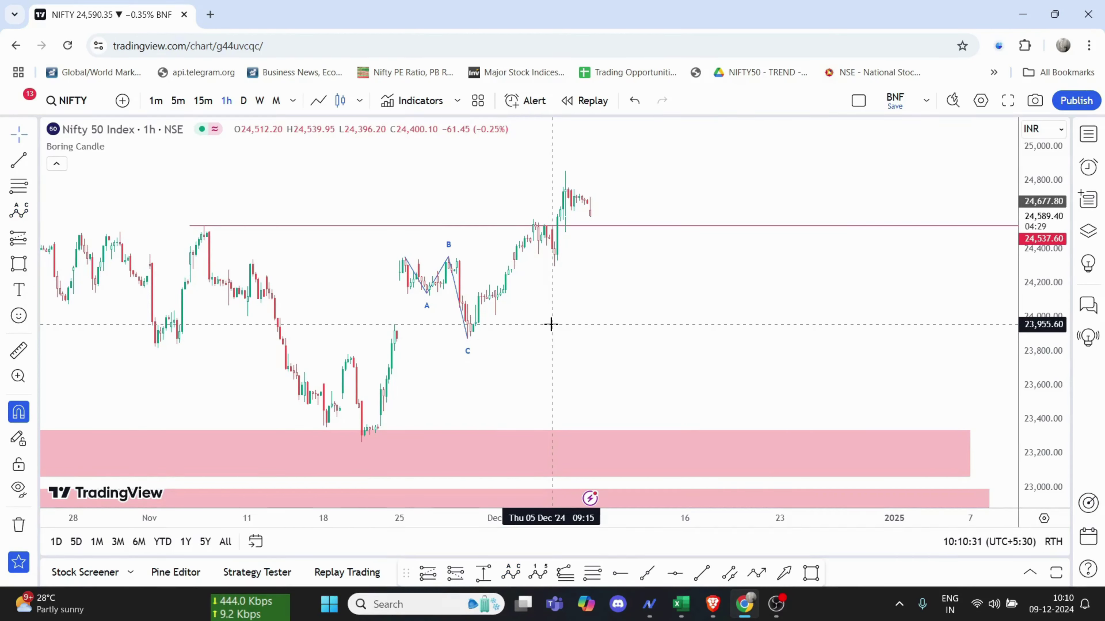
Zoom out and change the chart interval to 15 minutes
scroll(523, 266, down, 2)
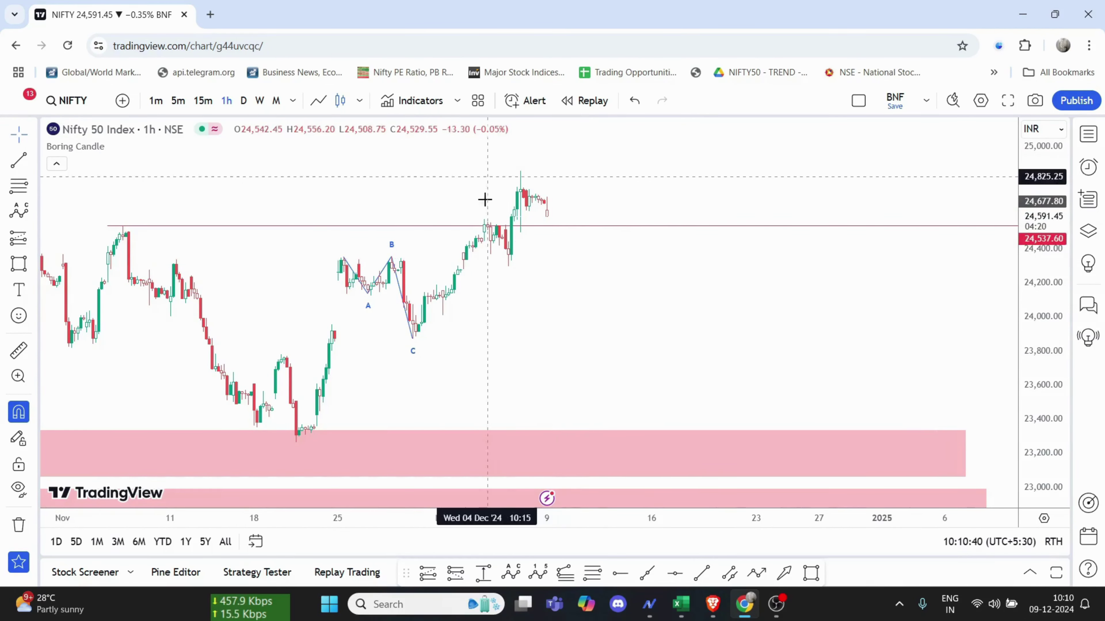
key(1)
key(5)
key(Return)
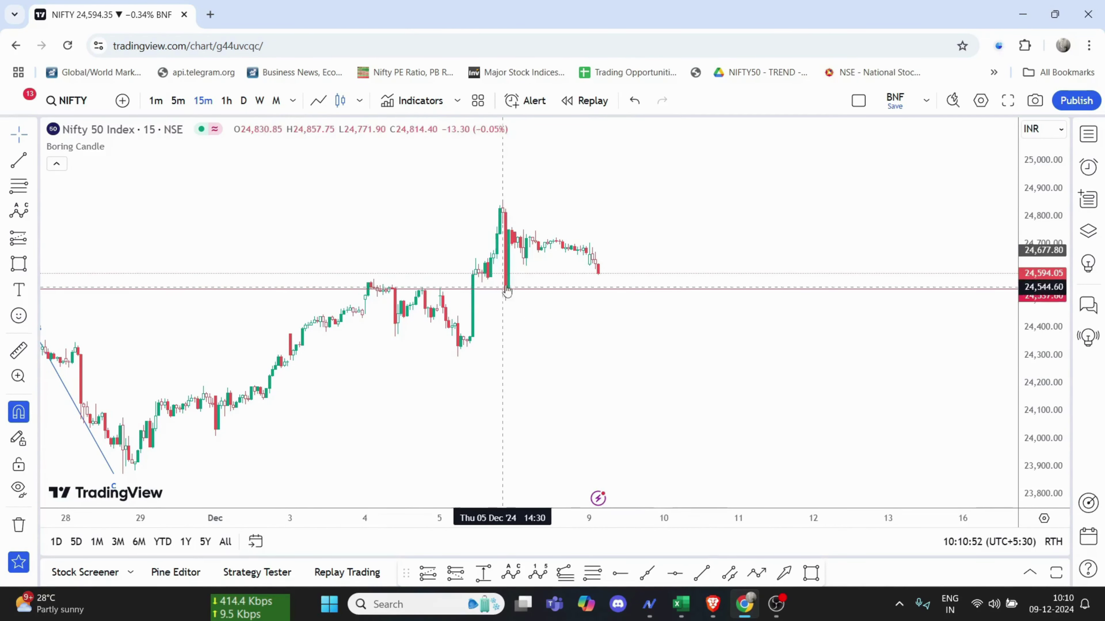
Zoom the chart, then return to the daily timeframe
scroll(515, 314, down, 2)
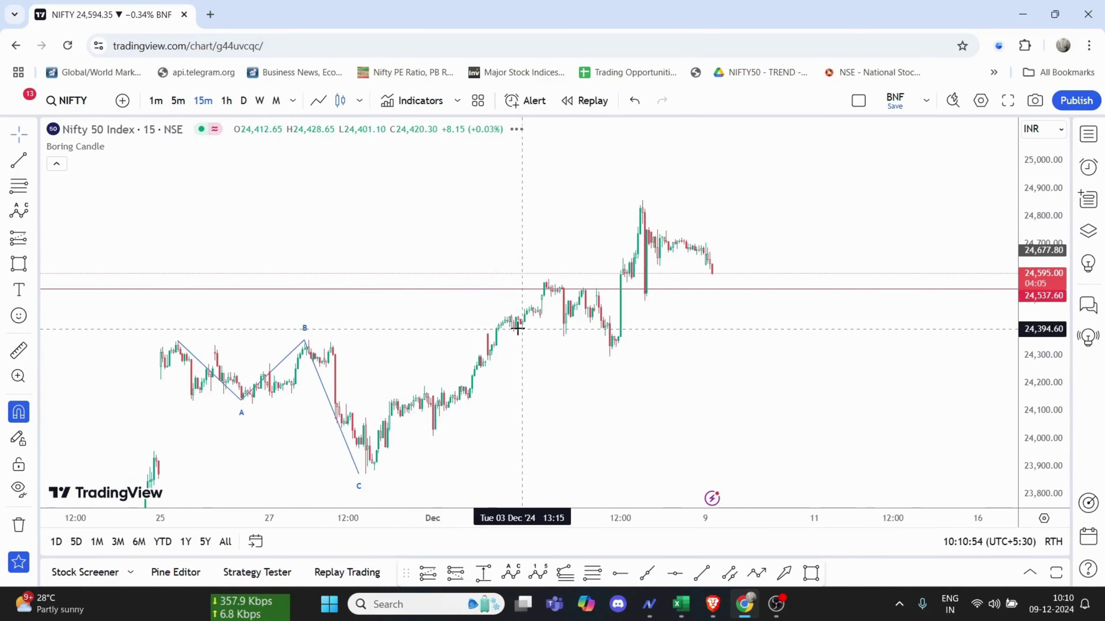
scroll(392, 287, down, 3)
scroll(505, 301, up, 4)
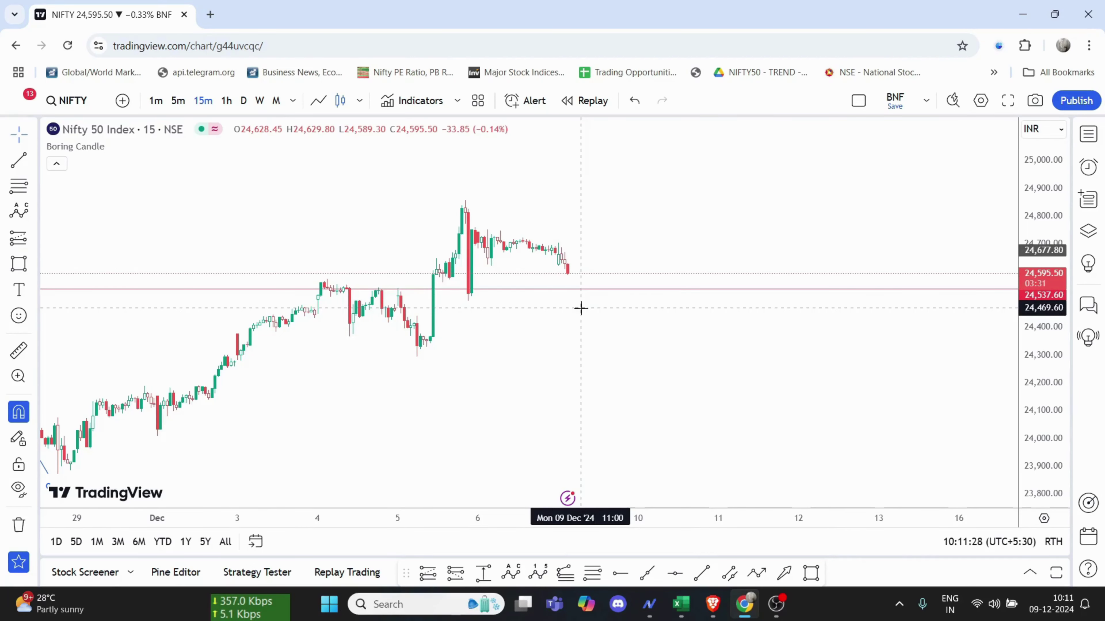
click(244, 100)
scroll(427, 254, up, 1)
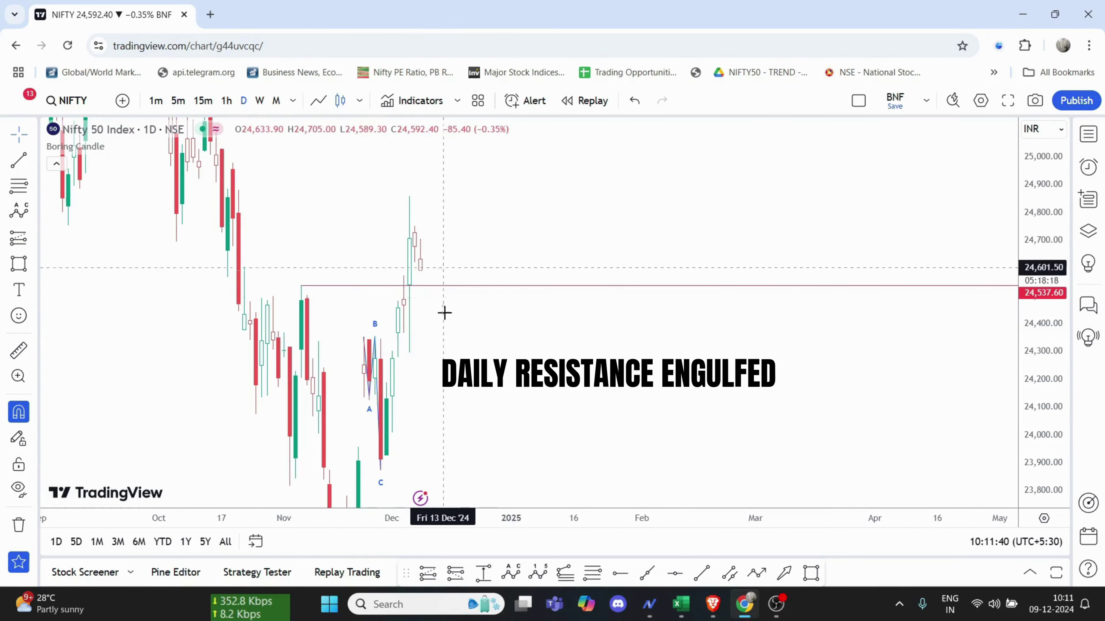
Draw a blue path from the latest candle dipping to 24,537.60, then rising with an arrow
click(18, 264)
click(420, 281)
click(436, 316)
double_click(472, 197)
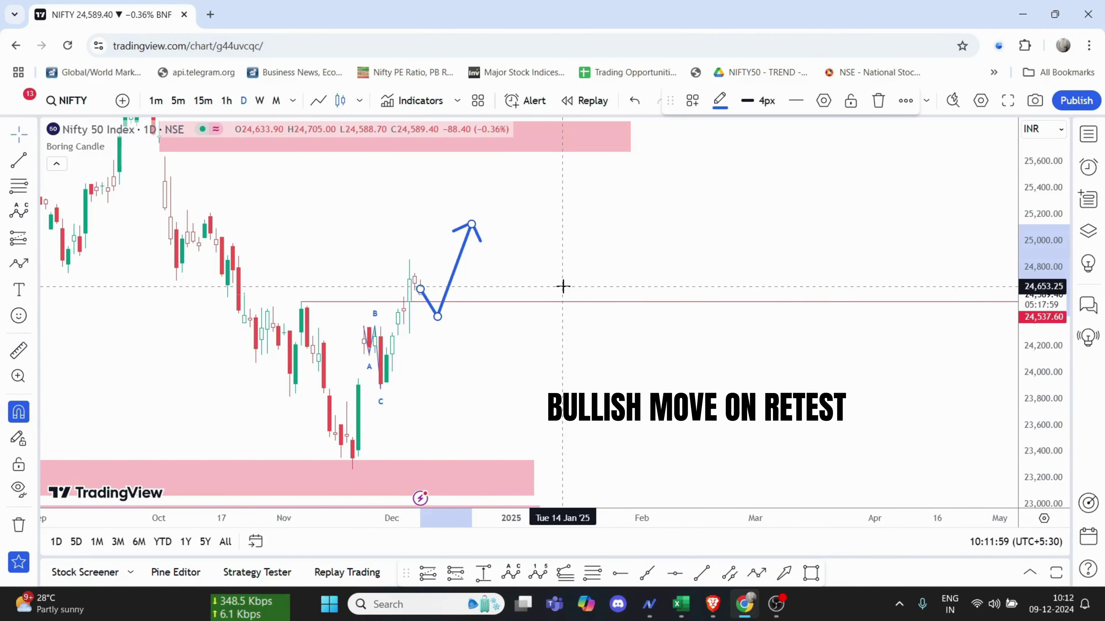
drag(562, 287, 621, 277)
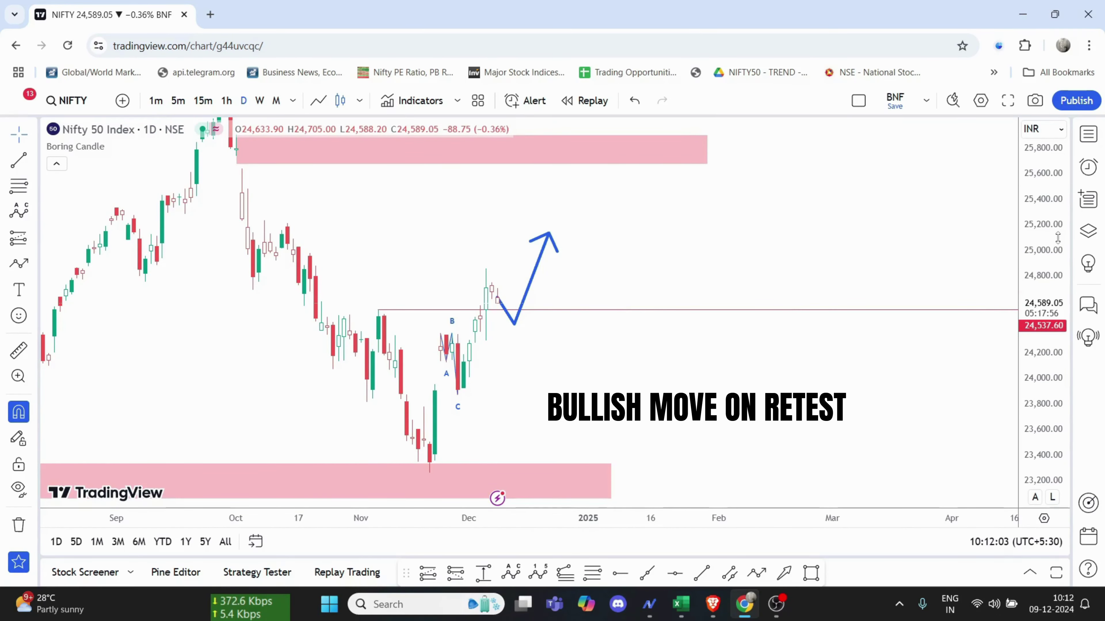